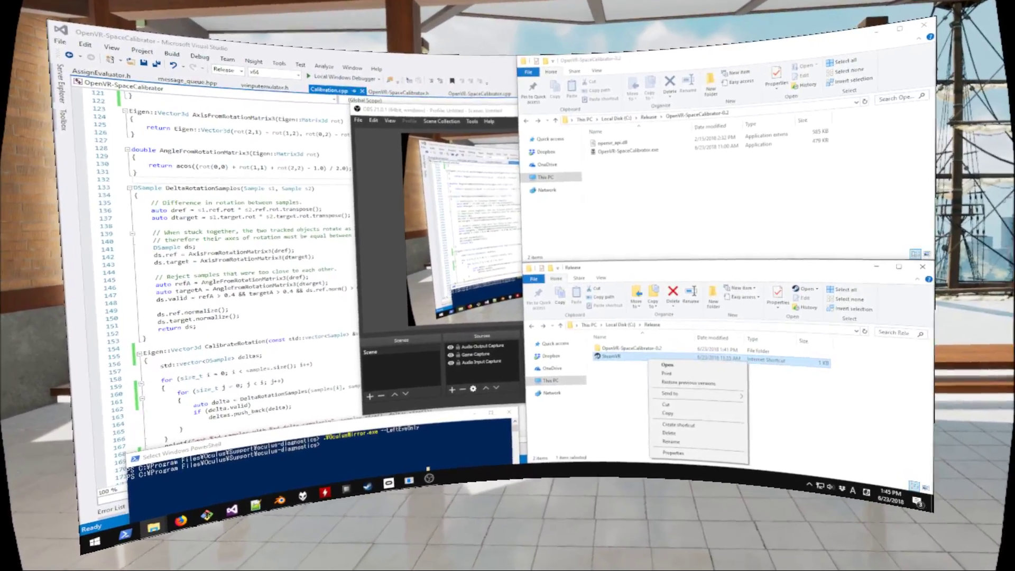
- Launch SteamVR from its shortcut in the SpaceCalibrator Release folder
key("Return")
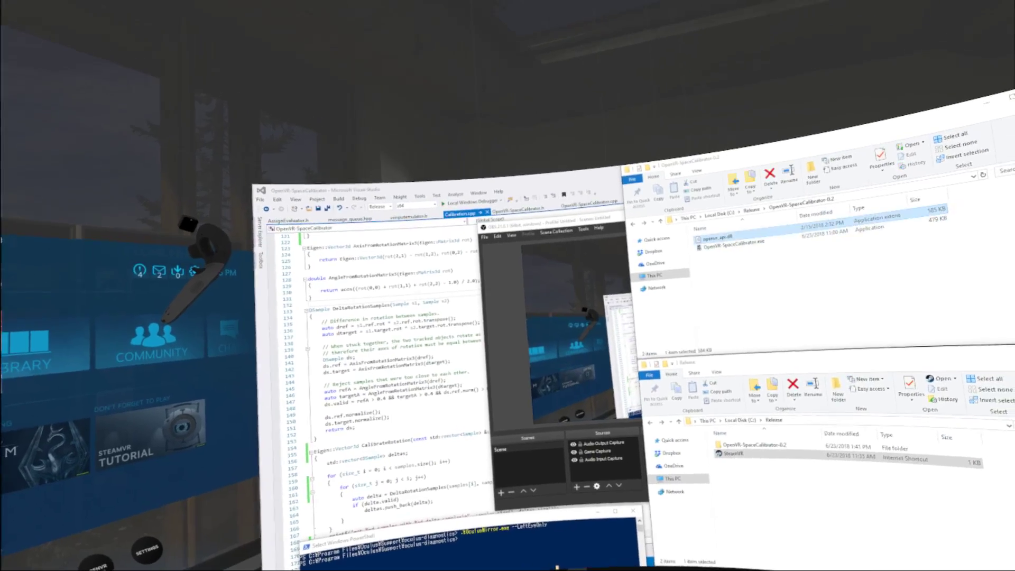
- Launch OpenVR-SpaceCalibrator.exe and start a calibration run between reference and target devices
right_click(753, 235)
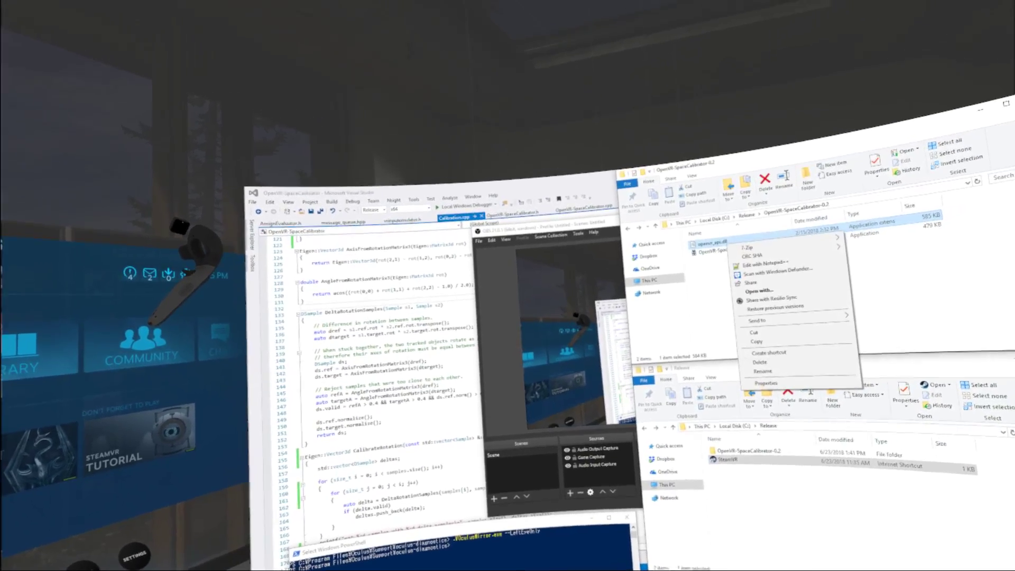
left_click(785, 254)
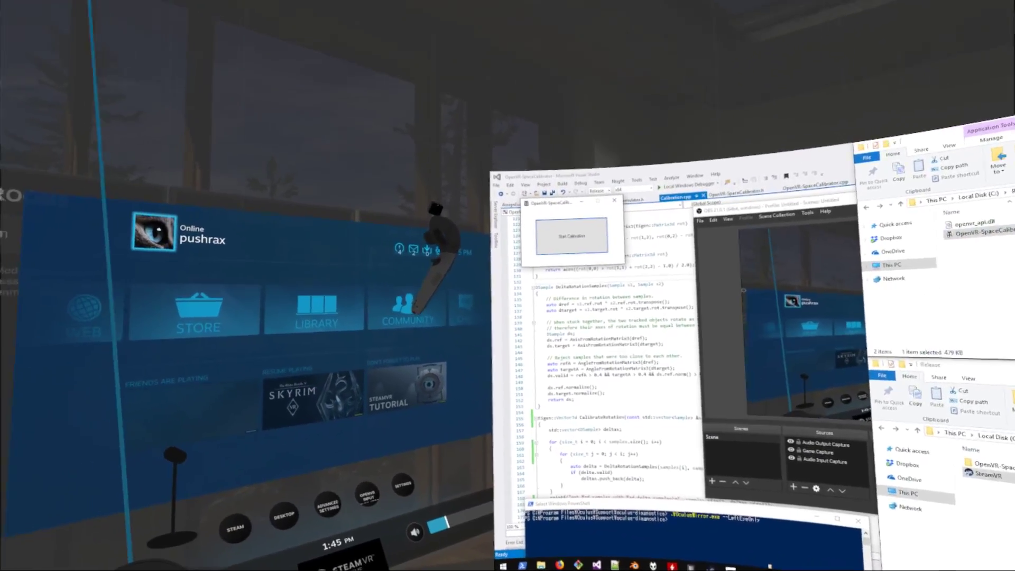
left_click(572, 236)
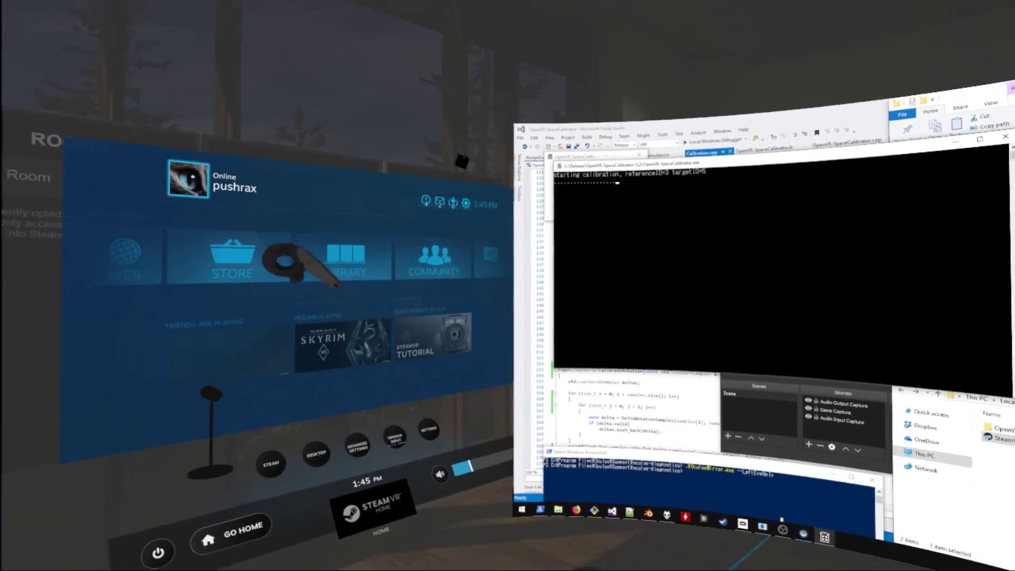